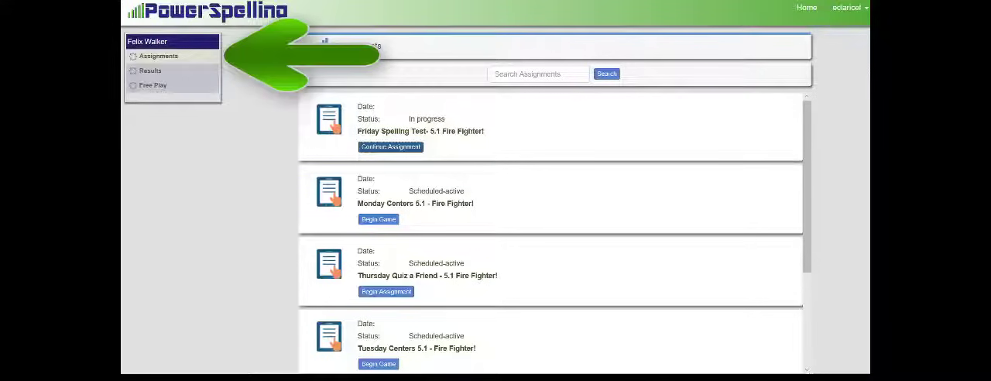
left_click(147, 70)
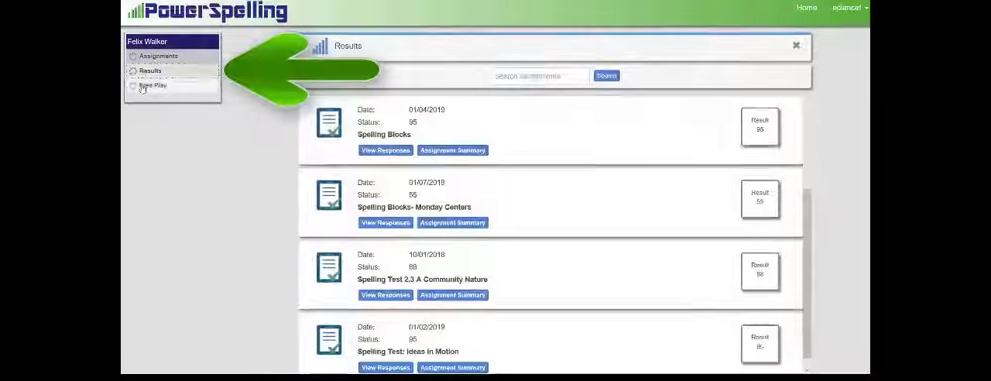
left_click(147, 85)
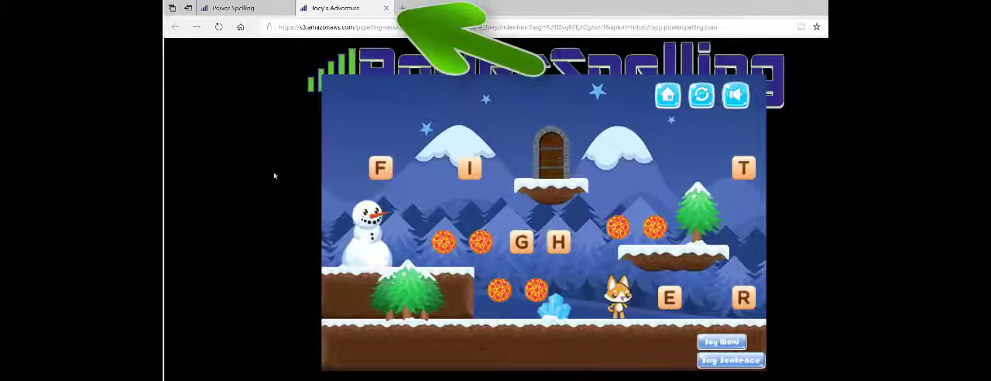
Close the Fire Fighter game and return to assignments with the test saved at 4 of 12.
left_click(386, 8)
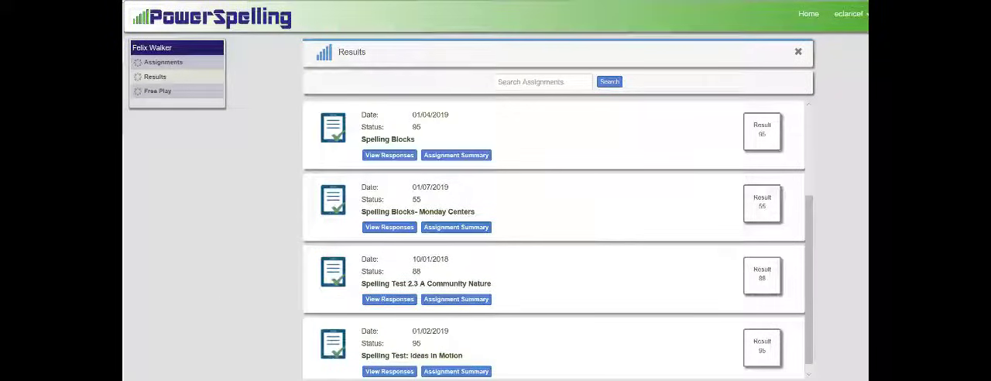
View the responses and assignment summary for Spelling Blocks- Monday Centers.
left_click(389, 227)
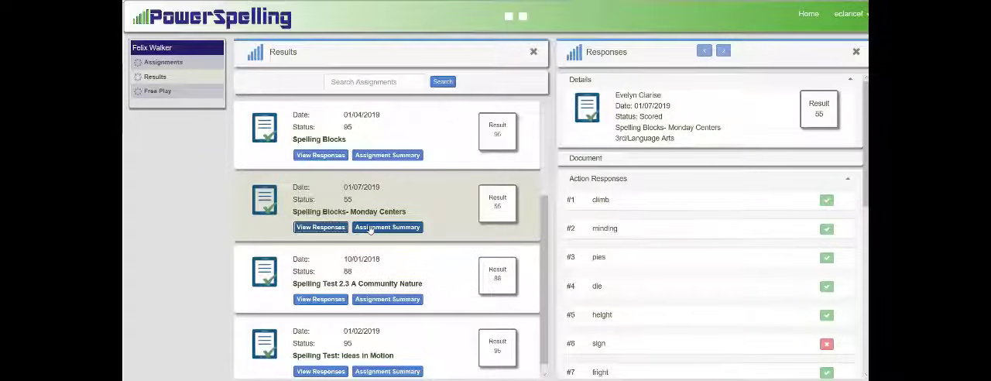
left_click(388, 227)
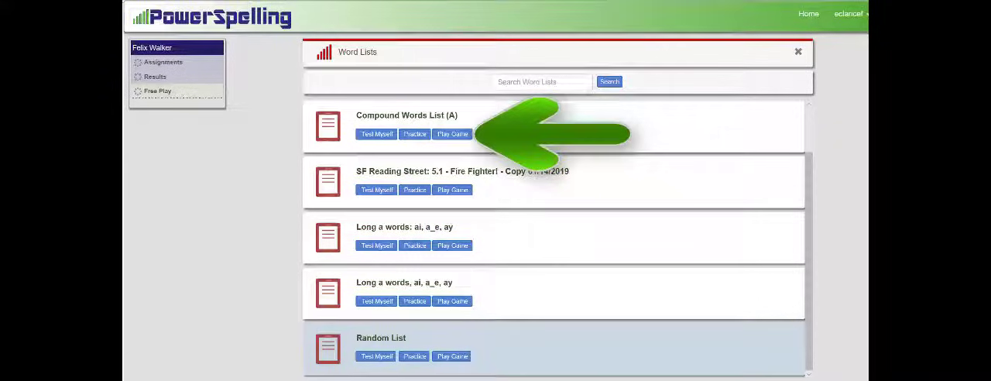
left_click(452, 134)
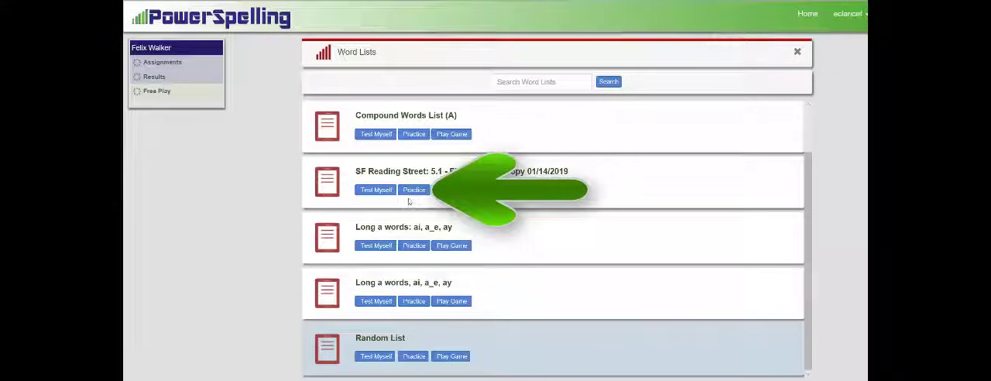
left_click(412, 191)
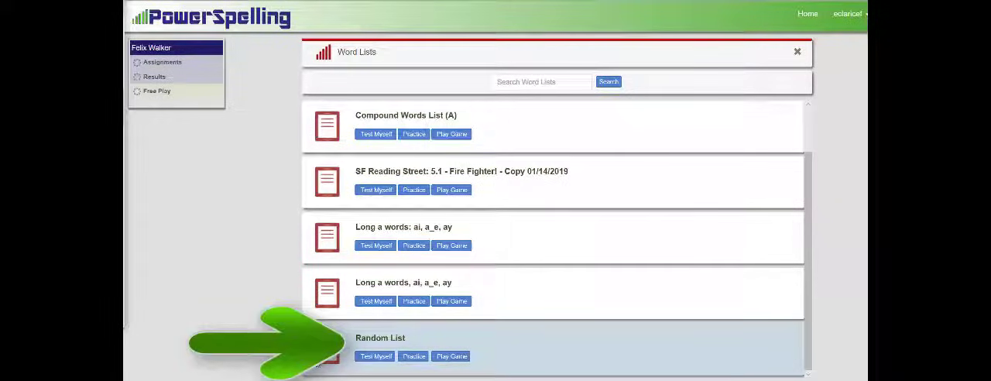
Start Test Myself on the Random List, bringing up the difficulty choice.
left_click(364, 358)
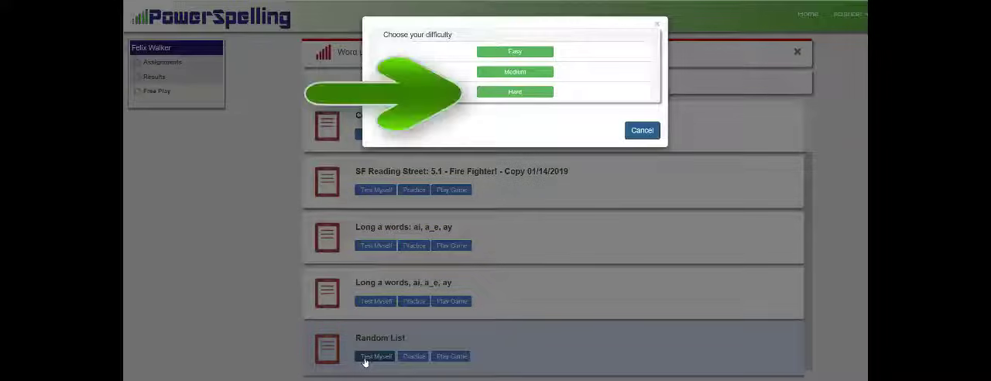